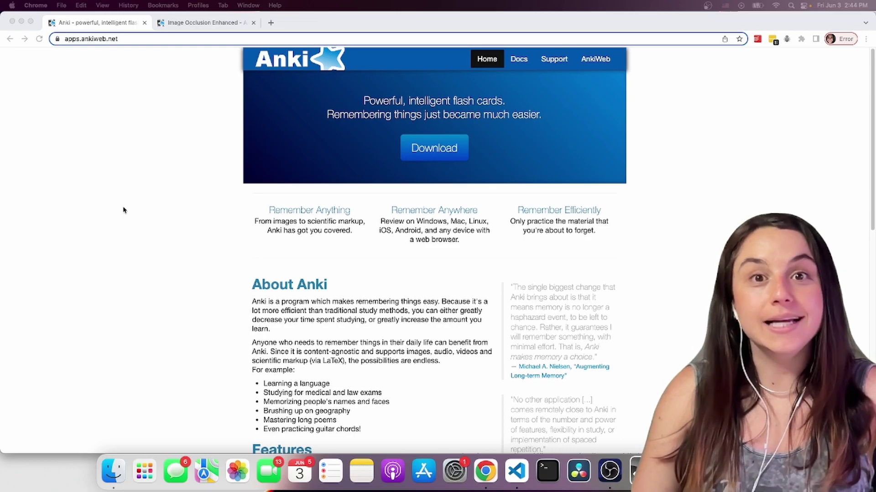
# Step: Jump to AnkiWeb's Download Anki section, view the Mac options, then switch to the Image Occlusion Enhanced tab
pyautogui.click(429, 155)
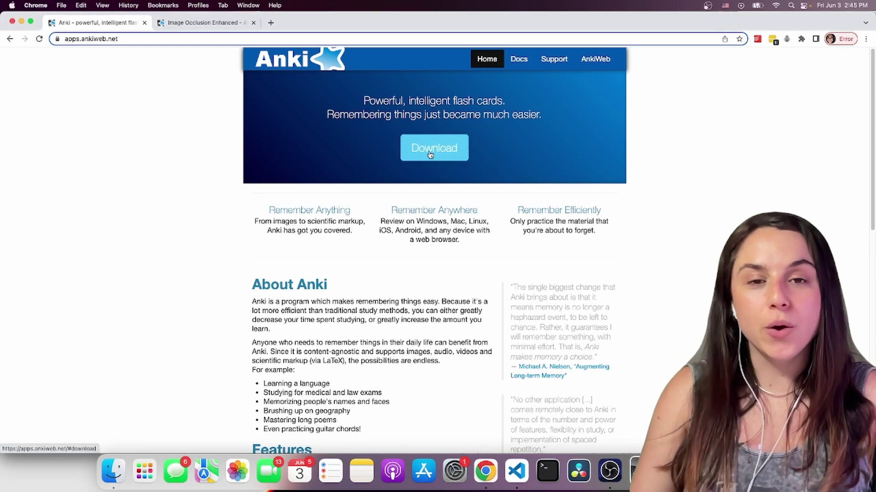
pyautogui.click(430, 155)
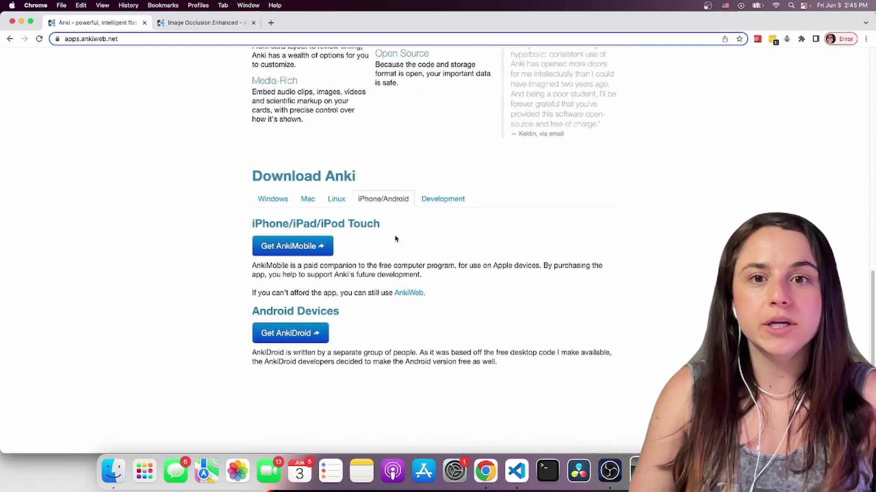
pyautogui.click(308, 199)
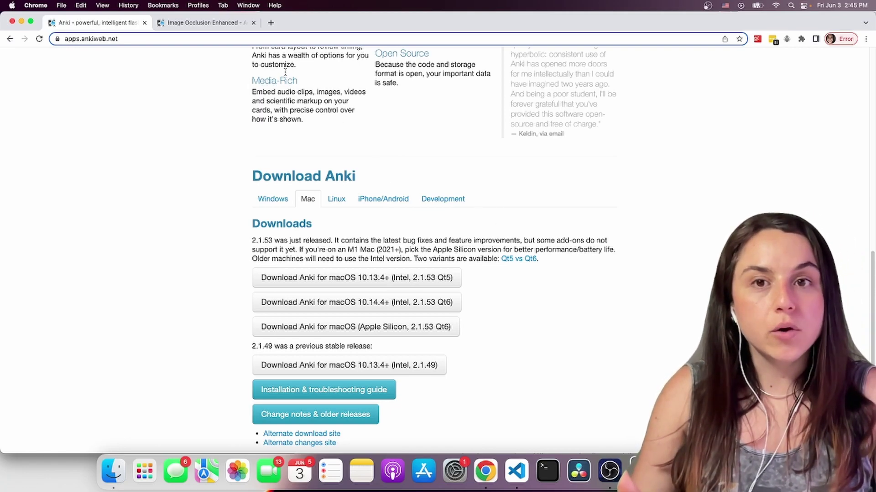
pyautogui.click(207, 23)
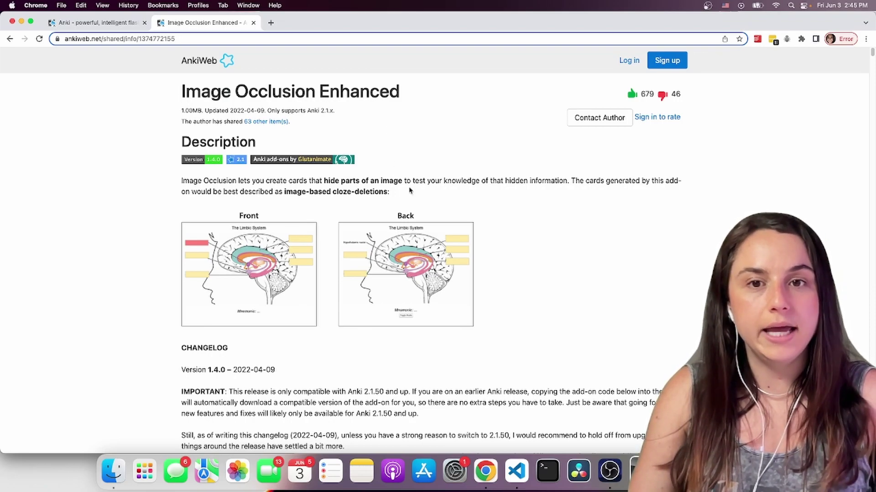
pyautogui.scroll(-15, 414, 208)
pyautogui.scroll(-10, 414, 211)
pyautogui.scroll(-1, 410, 219)
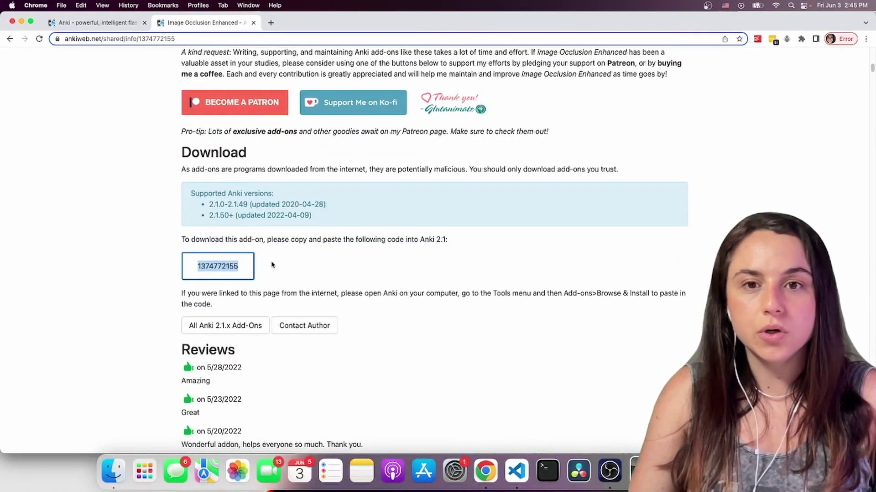
pyautogui.click(240, 265)
pyautogui.moveTo(240, 265); pyautogui.dragTo(197, 266)
pyautogui.press('super+c')
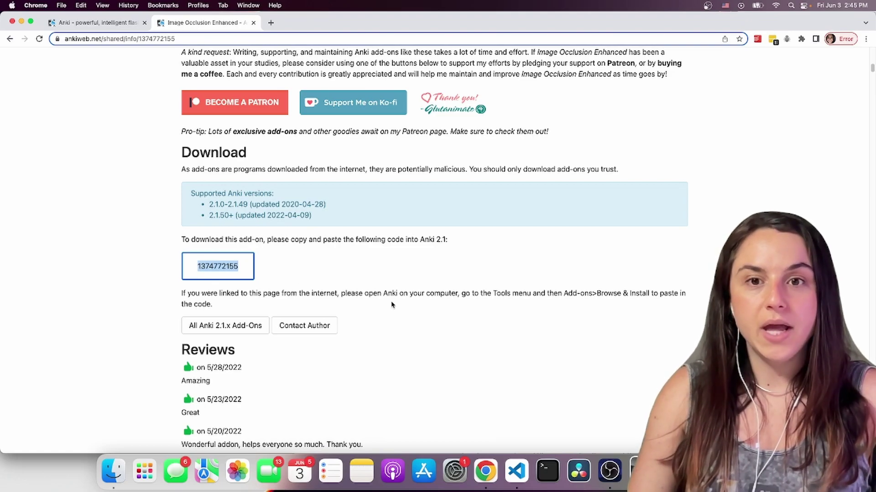
pyautogui.click(639, 471)
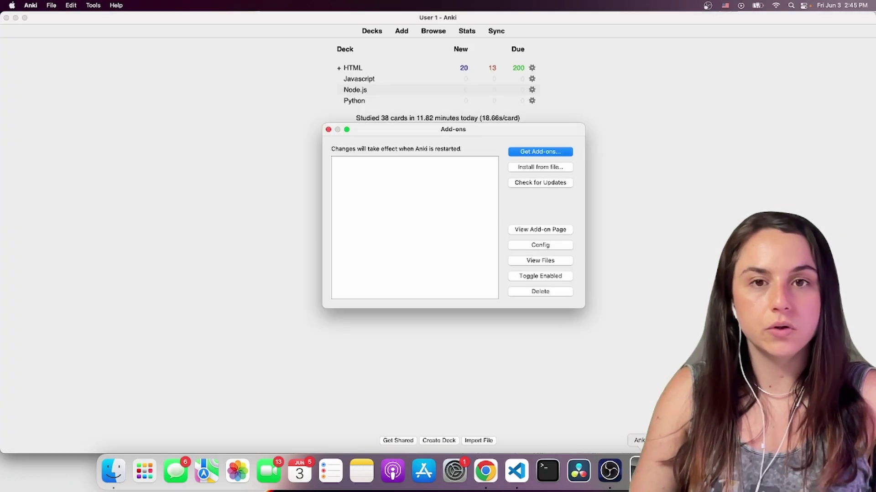
pyautogui.click(328, 130)
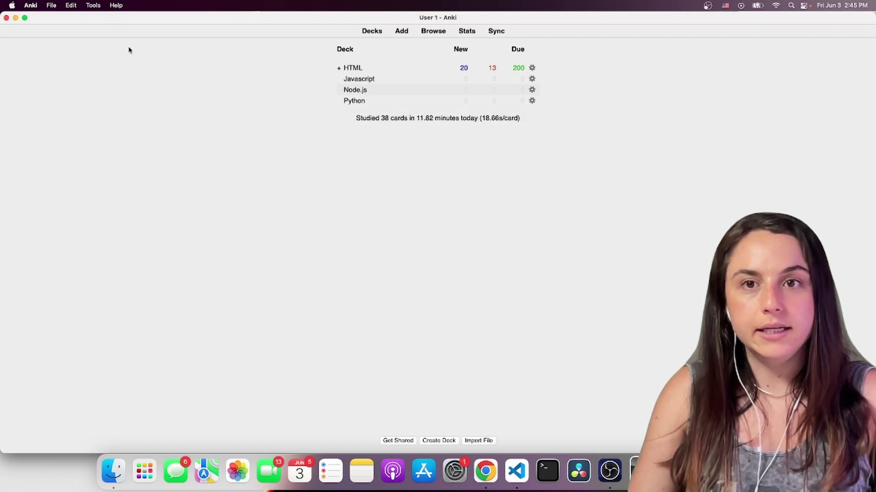
pyautogui.click(93, 6)
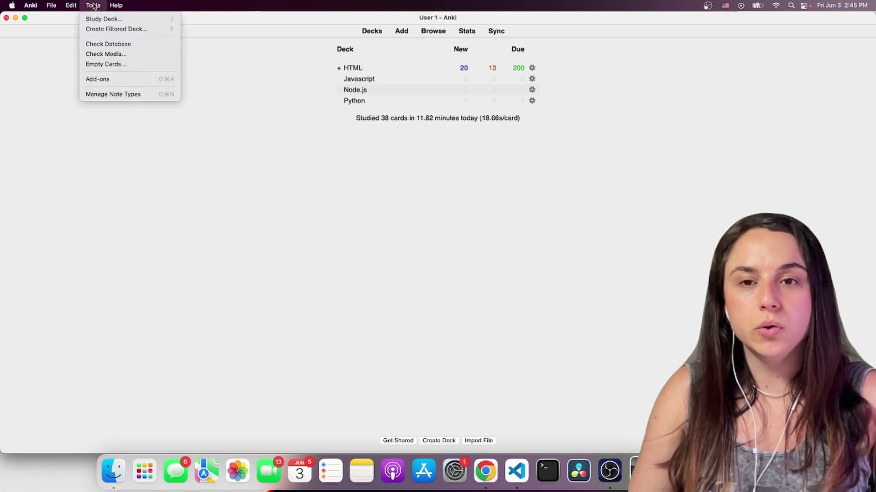
pyautogui.click(117, 79)
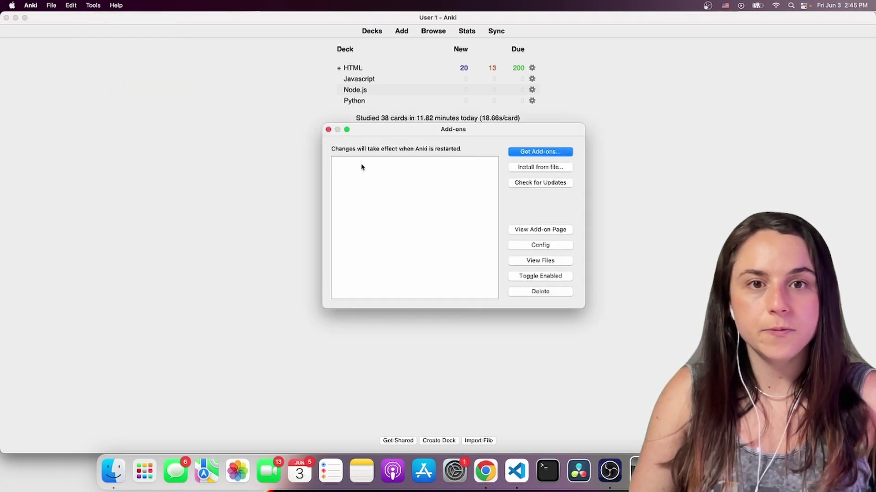
pyautogui.click(524, 155)
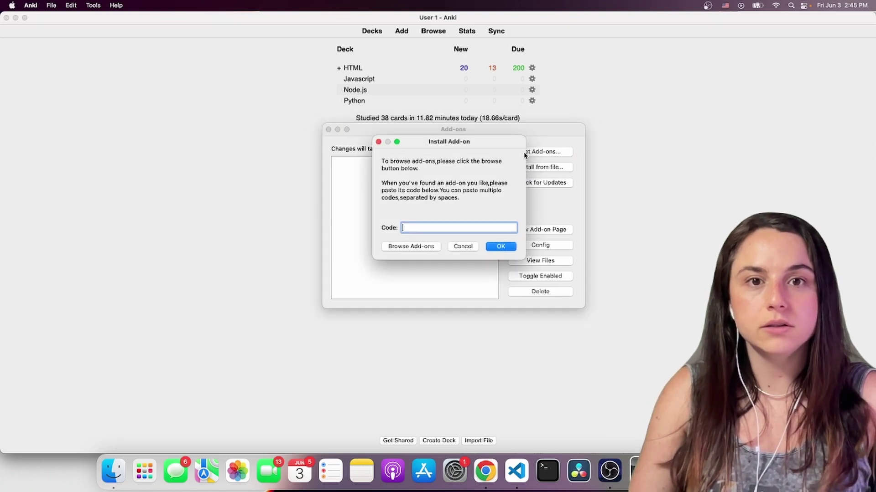
pyautogui.press('super+v')
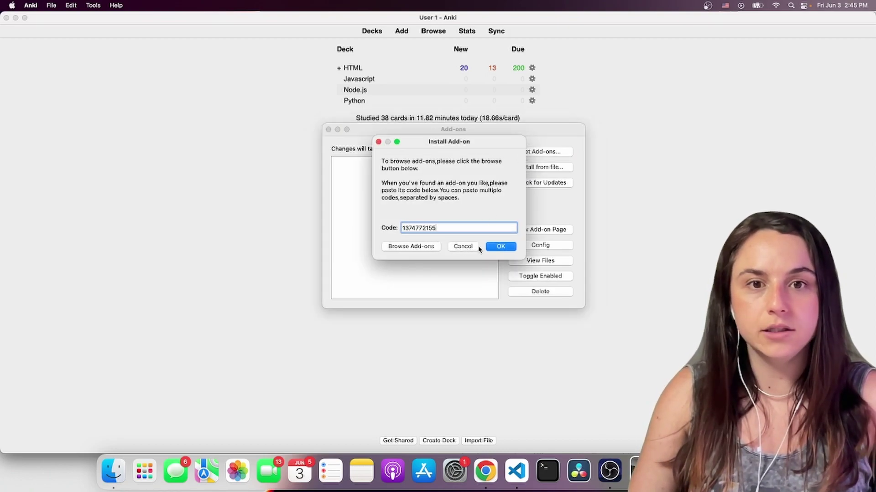
pyautogui.click(500, 246)
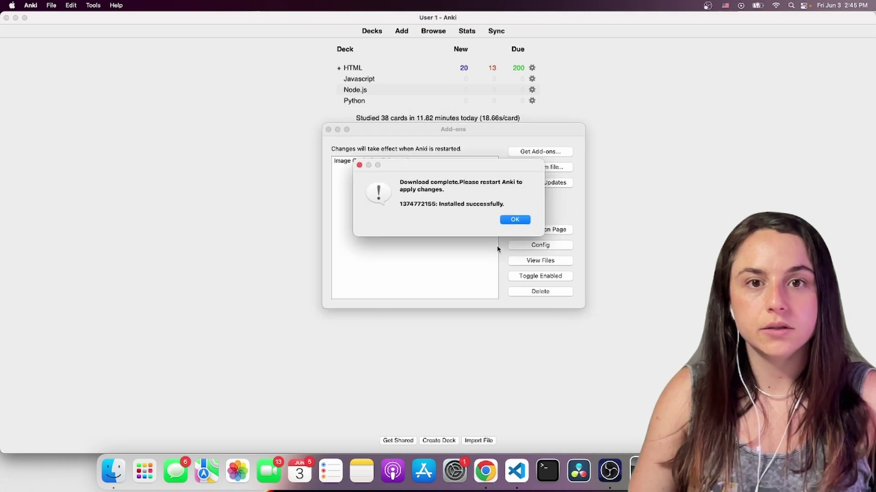
pyautogui.click(514, 220)
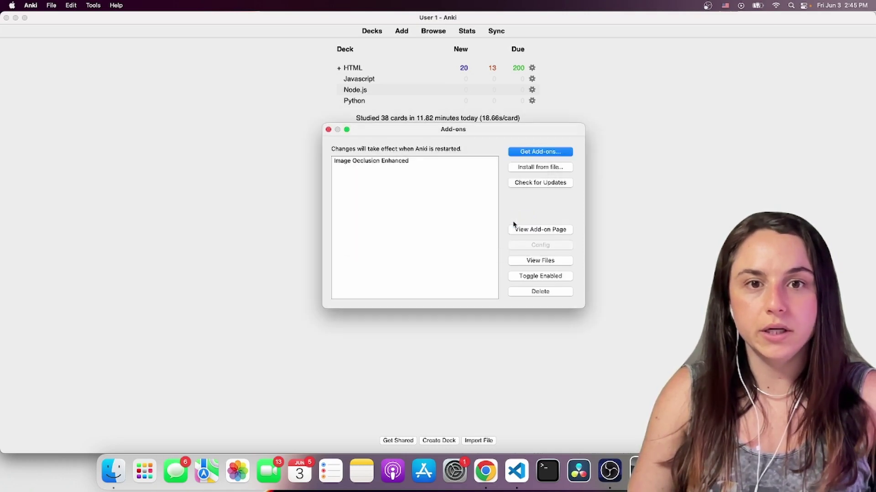
pyautogui.click(328, 130)
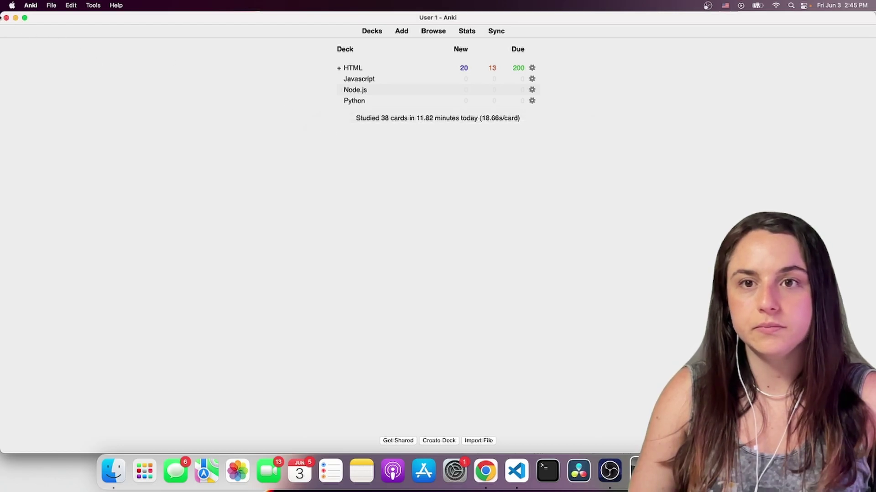
pyautogui.click(6, 17)
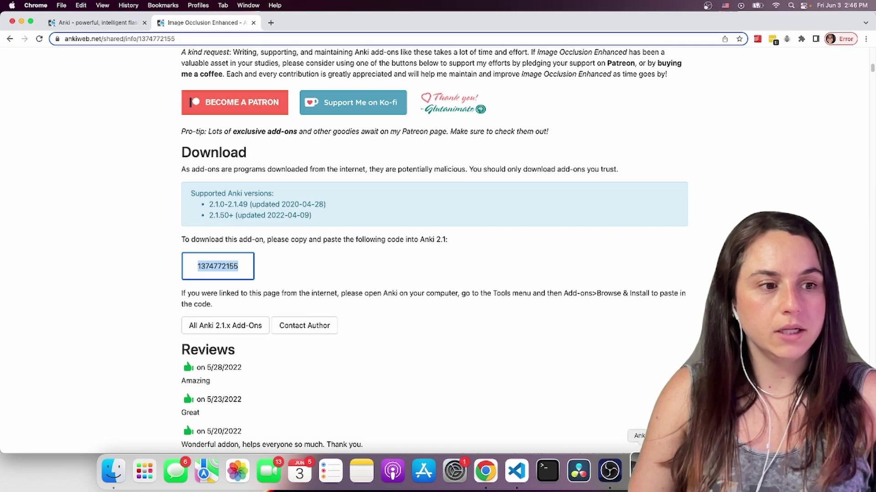
# Step: Relaunch Anki, create a deck named JS, and bring up the Add card window
pyautogui.click(642, 471)
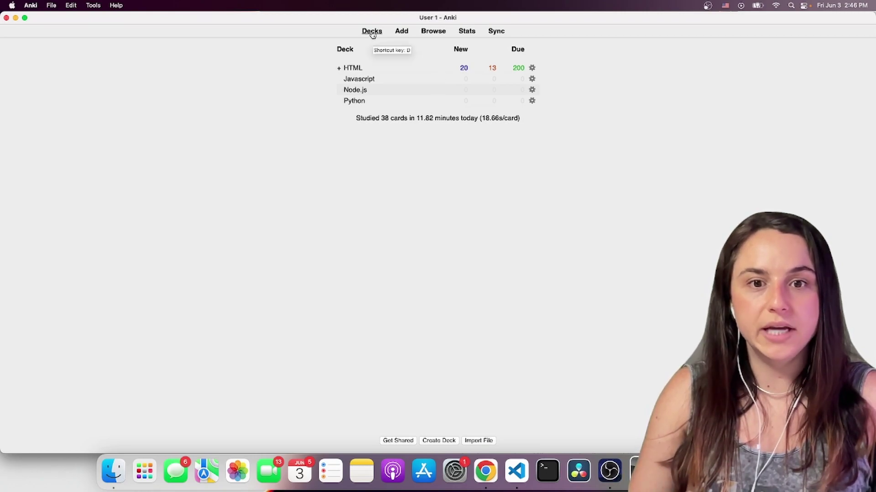
pyautogui.click(444, 442)
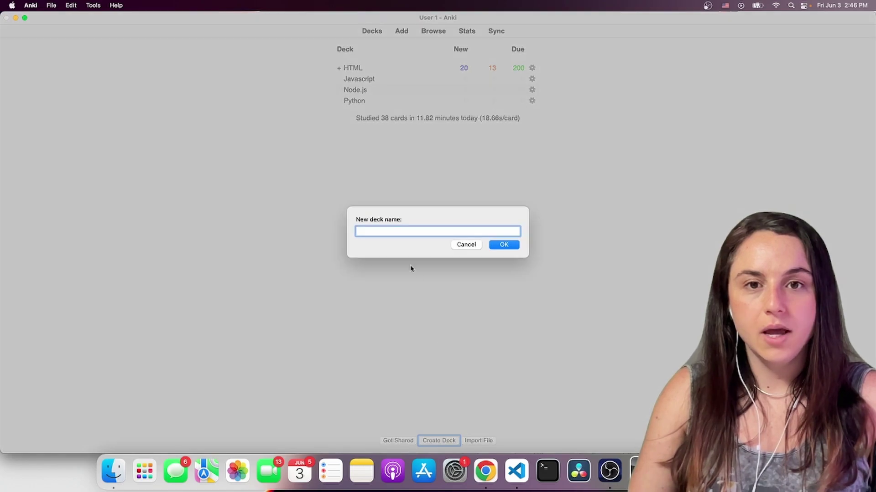
pyautogui.write('JS')
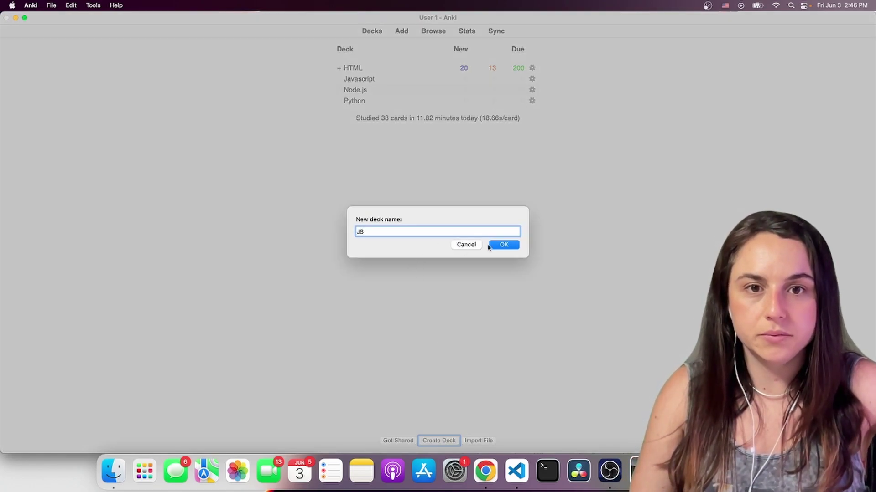
pyautogui.click(496, 249)
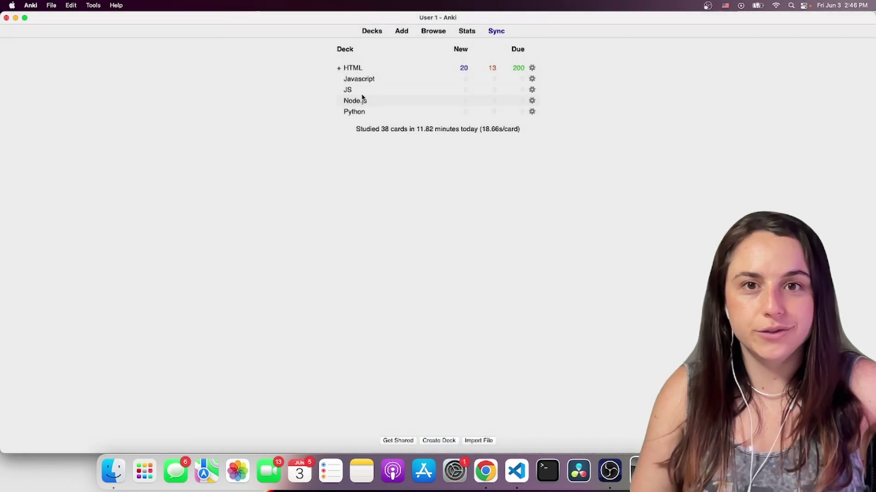
pyautogui.click(402, 31)
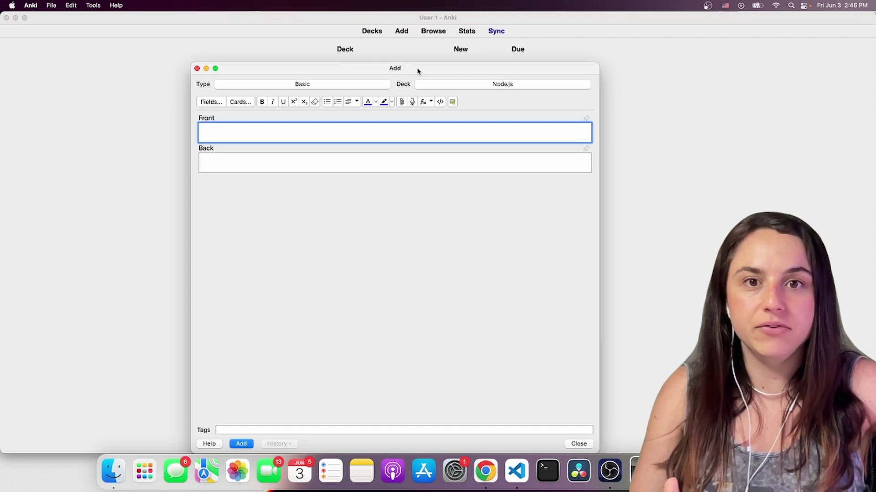
# Step: Set JS as the Add window's target deck and keep Basic as the note type
pyautogui.click(445, 87)
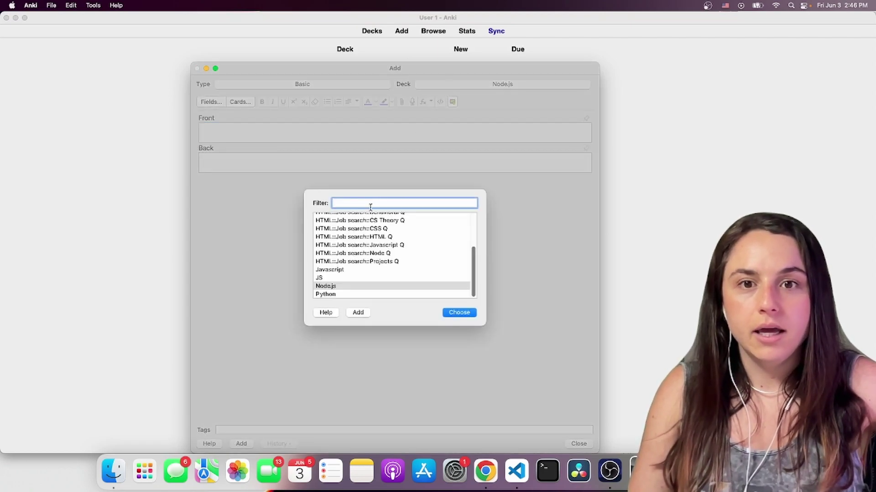
pyautogui.scroll(3, 378, 250)
pyautogui.scroll(-3, 378, 253)
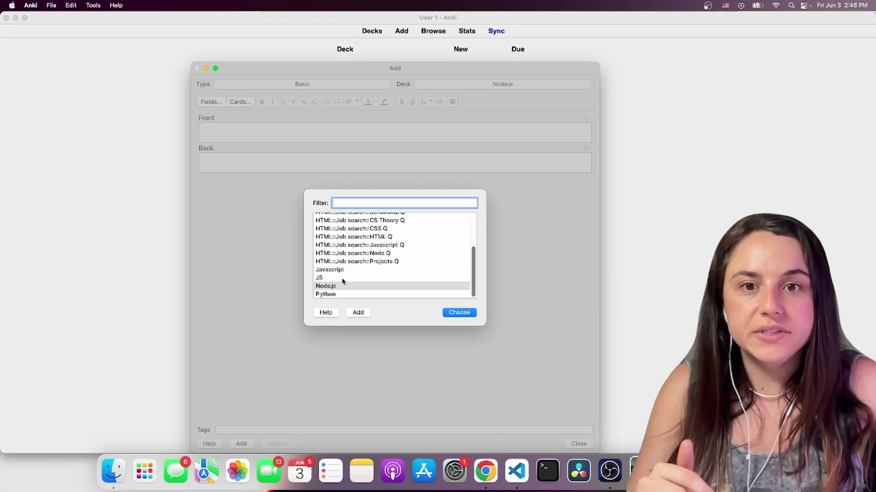
pyautogui.click(328, 278)
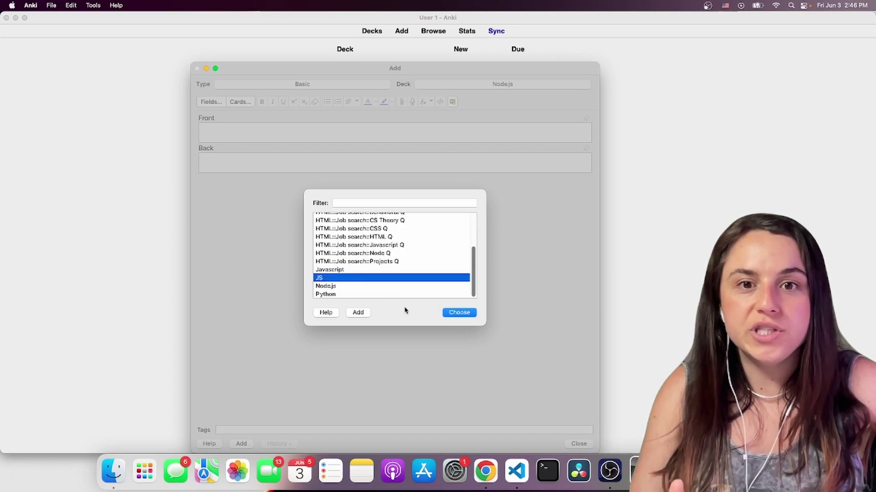
pyautogui.click(458, 313)
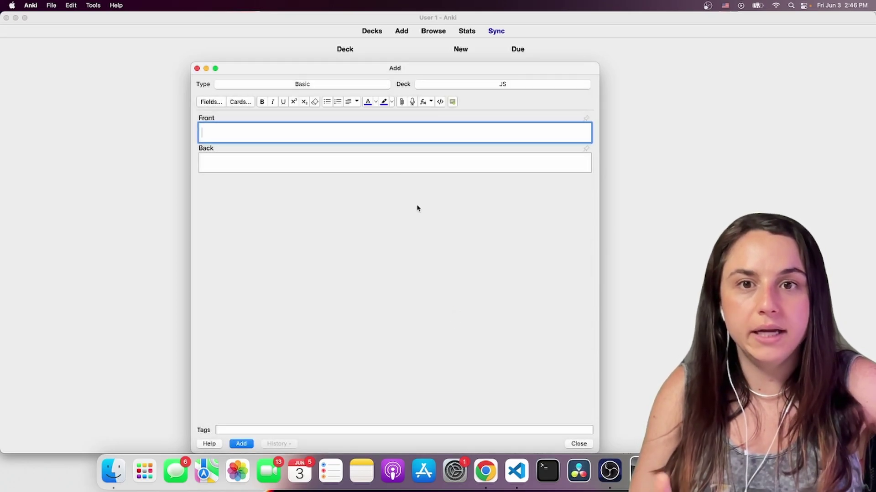
pyautogui.click(335, 84)
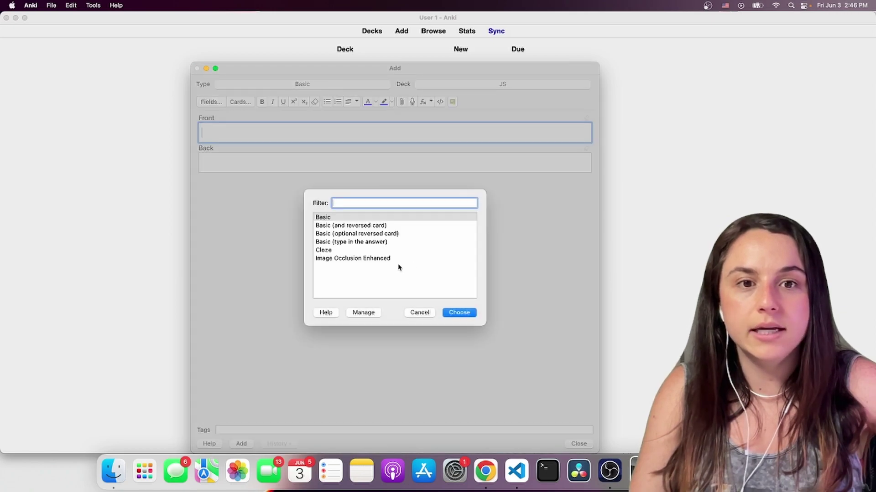
pyautogui.click(459, 313)
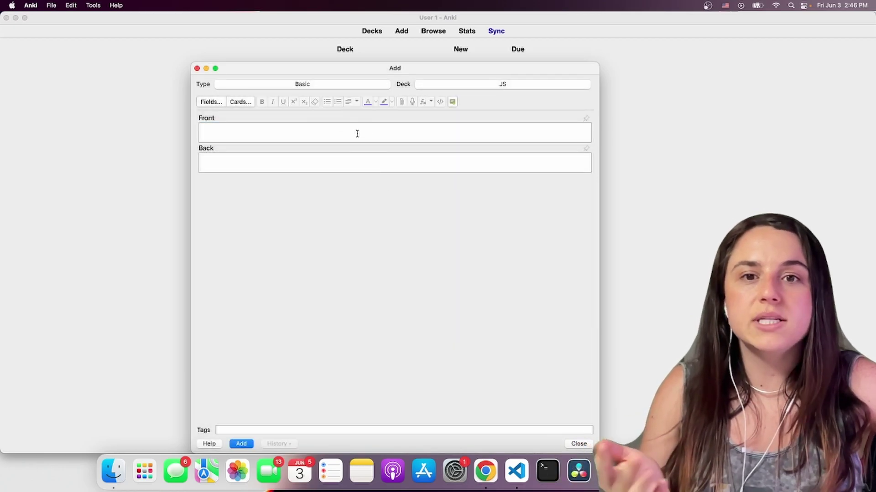
# Step: Add a Basic card 'What is an API??' with the answer 'Application Programming Interface'
pyautogui.write('What is an API')
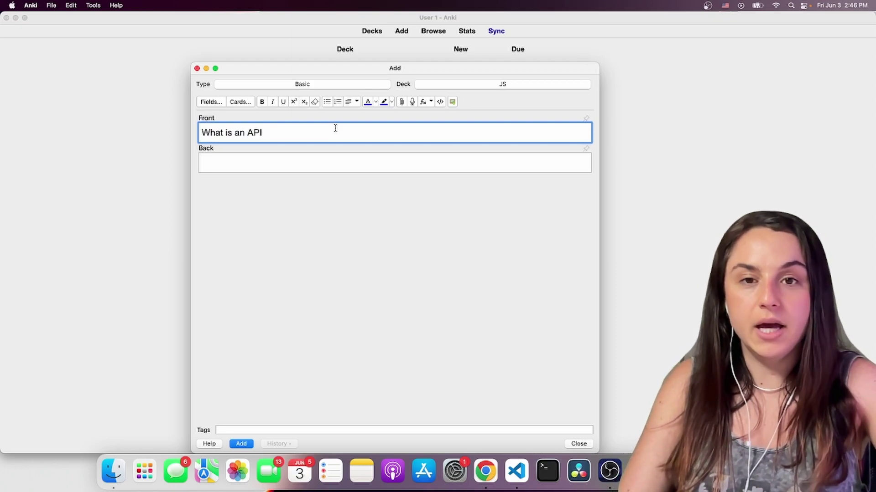
pyautogui.write('? ??')
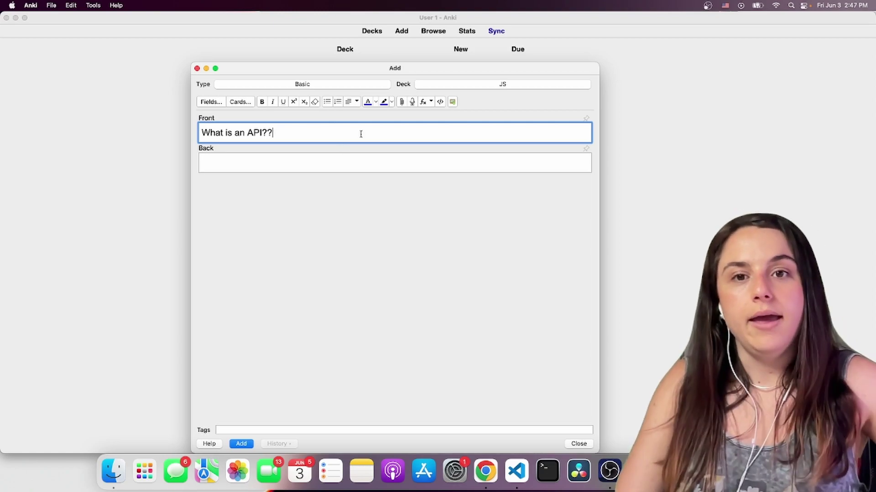
pyautogui.click(363, 162)
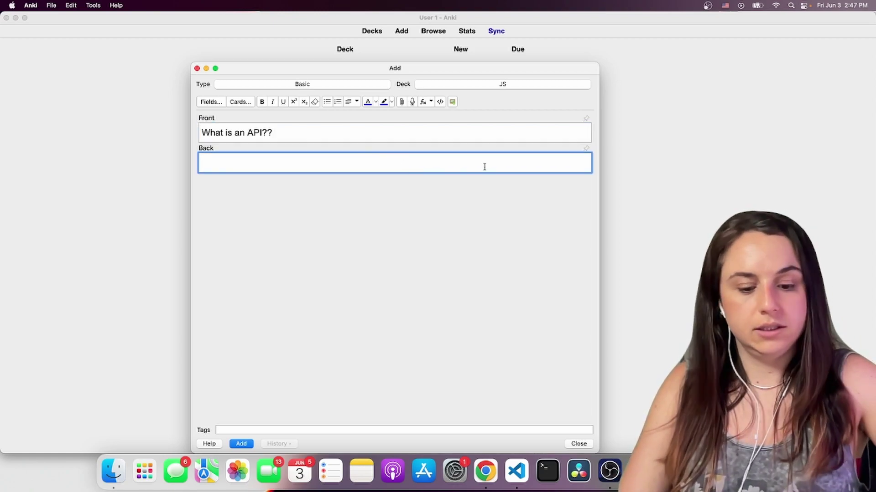
pyautogui.write('App')
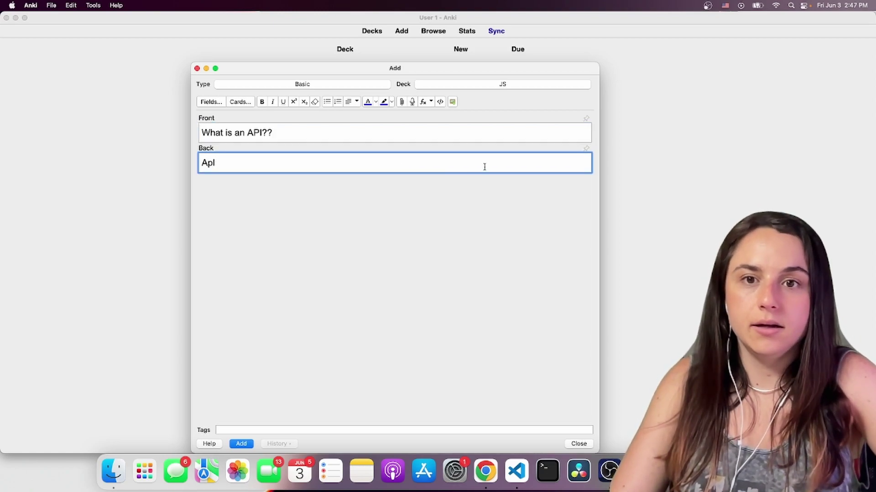
pyautogui.write('lication')
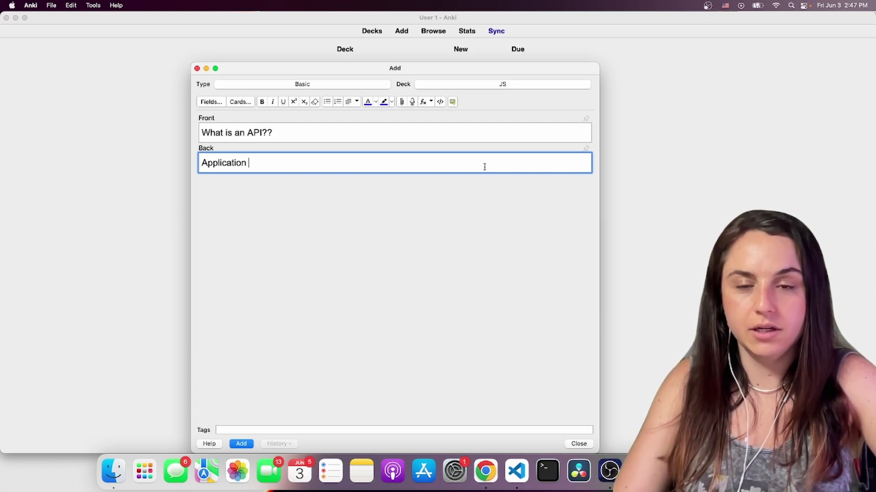
pyautogui.write(' Pro')
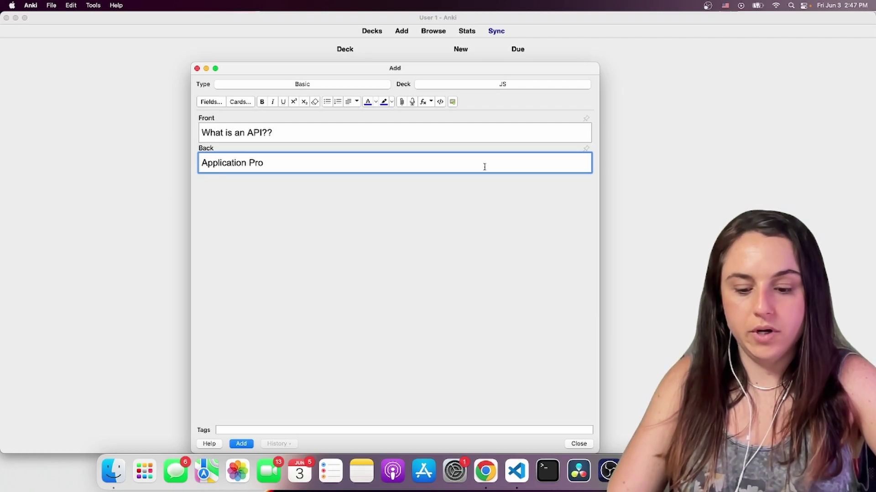
pyautogui.write('gramming Inter')
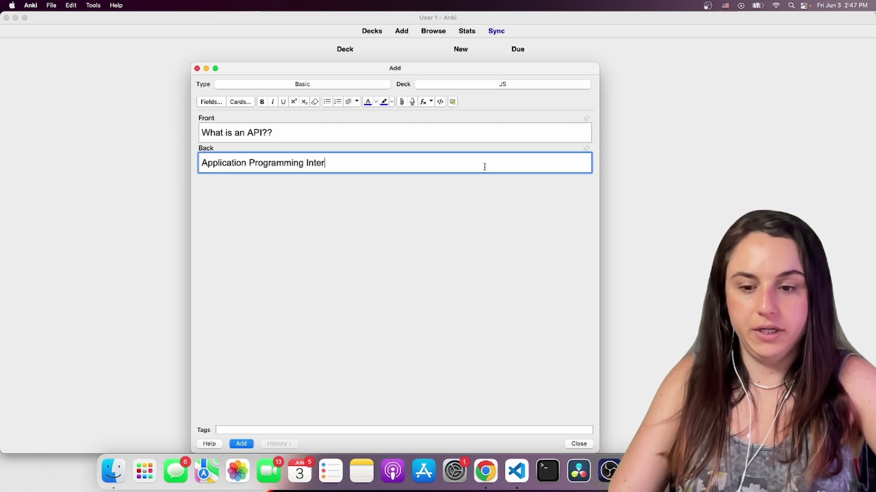
pyautogui.write('face')
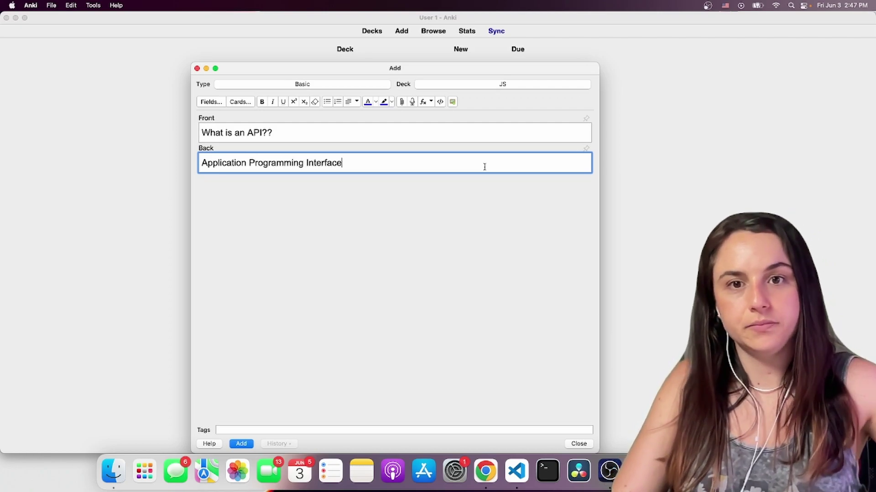
pyautogui.click(241, 444)
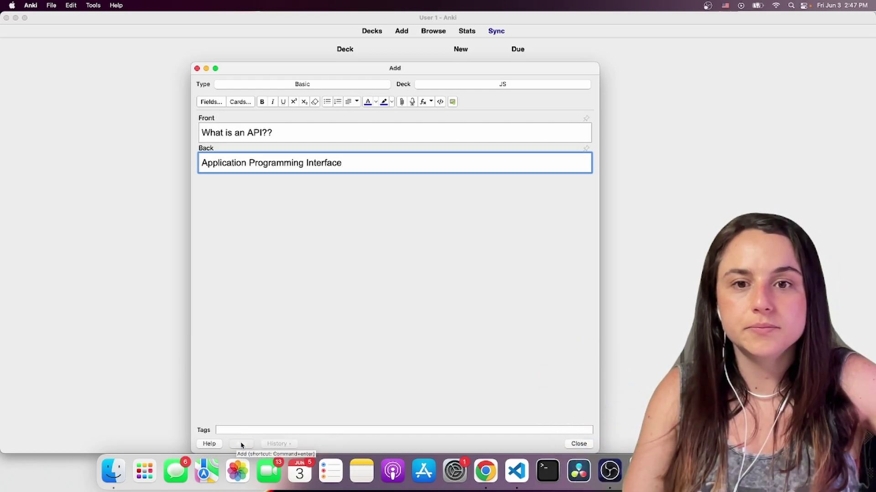
# Step: Switch the note type to Cloze and paste the promise sentence into the Text field
pyautogui.click(351, 86)
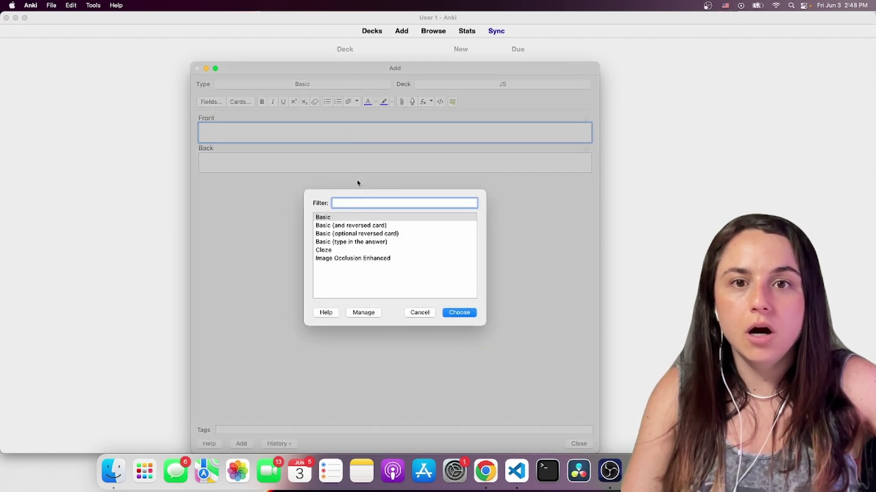
pyautogui.click(343, 250)
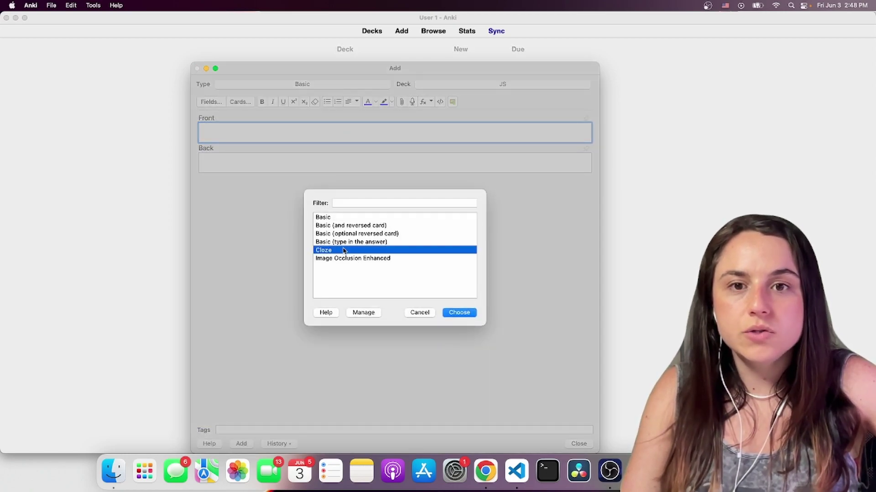
pyautogui.click(460, 313)
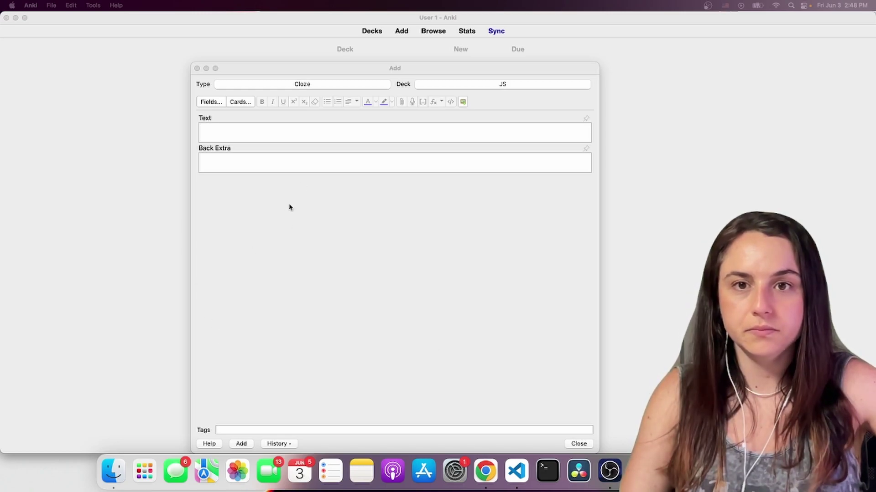
pyautogui.click(331, 135)
pyautogui.write("If a promise is fulfilled it will trigger a then() and if it's rejected it will trigger a catch()")
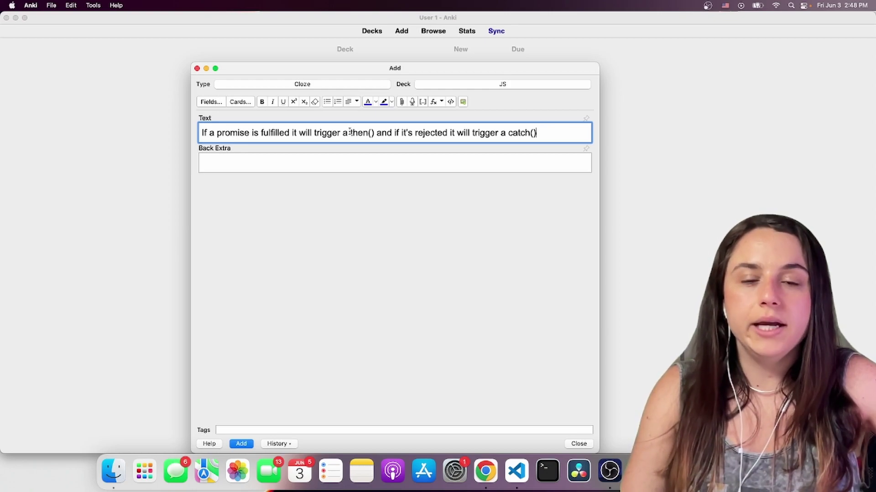
# Step: Make then() and catch() both c1 cloze deletions and add the card
pyautogui.moveTo(350, 133); pyautogui.dragTo(376, 133)
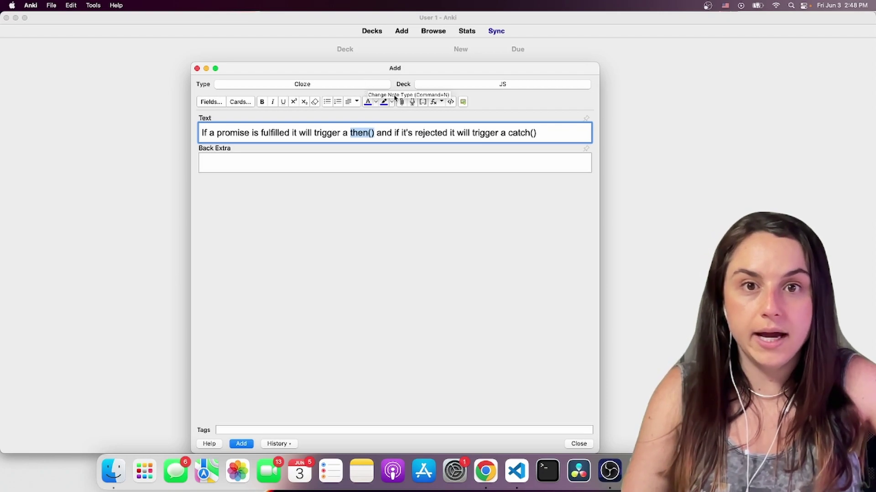
pyautogui.click(423, 103)
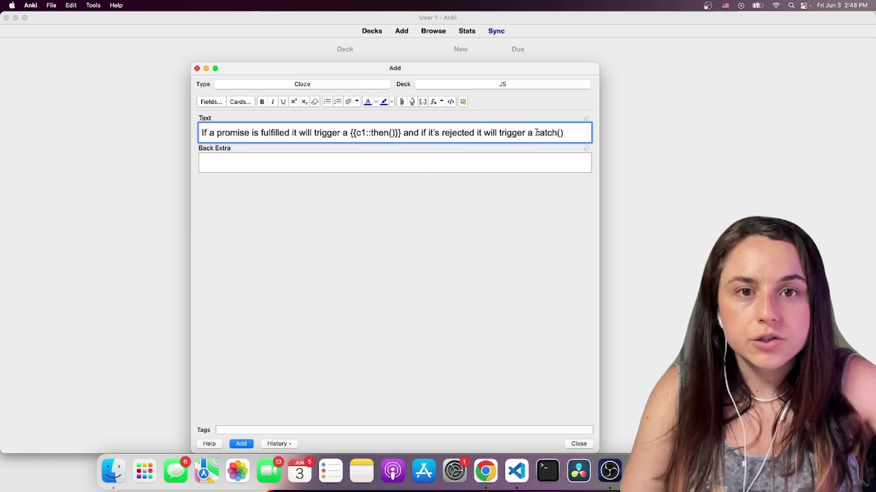
pyautogui.moveTo(535, 133); pyautogui.dragTo(564, 135)
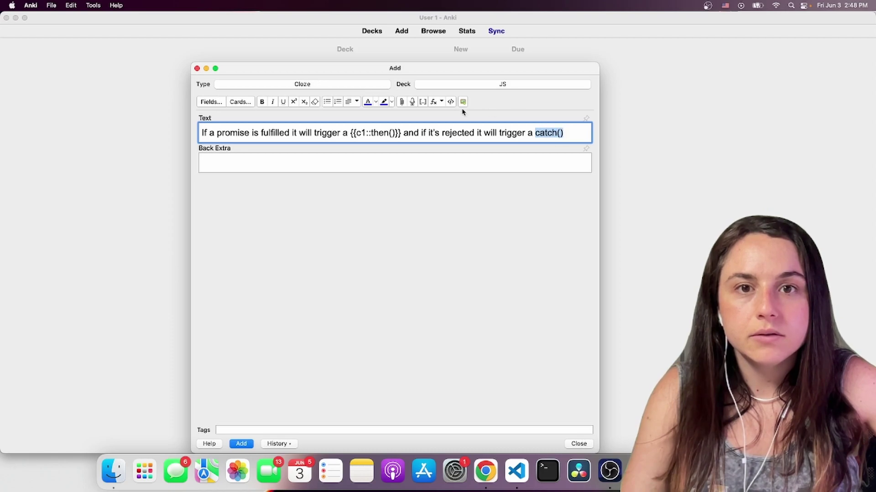
pyautogui.click(423, 102)
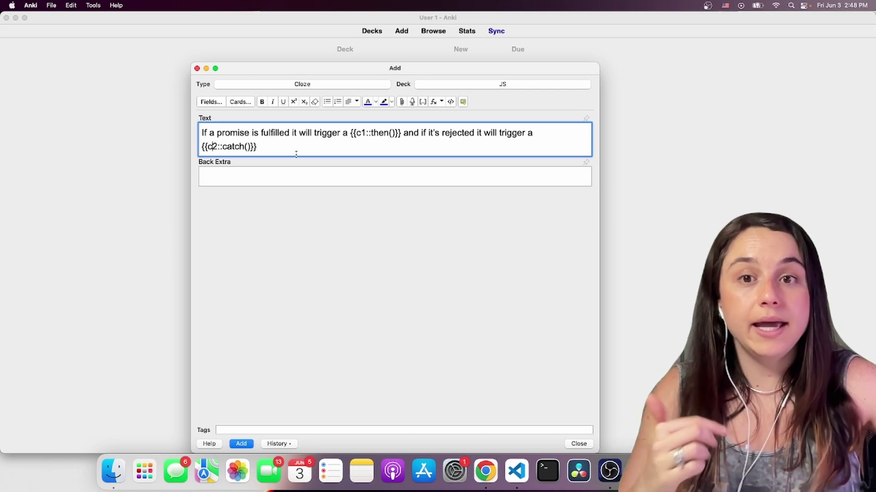
pyautogui.press('BackSpace')
pyautogui.write('1')
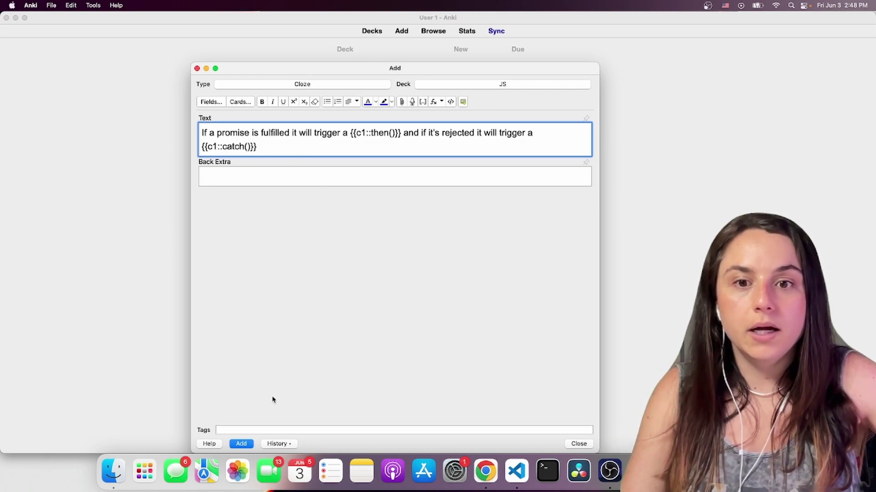
pyautogui.click(245, 446)
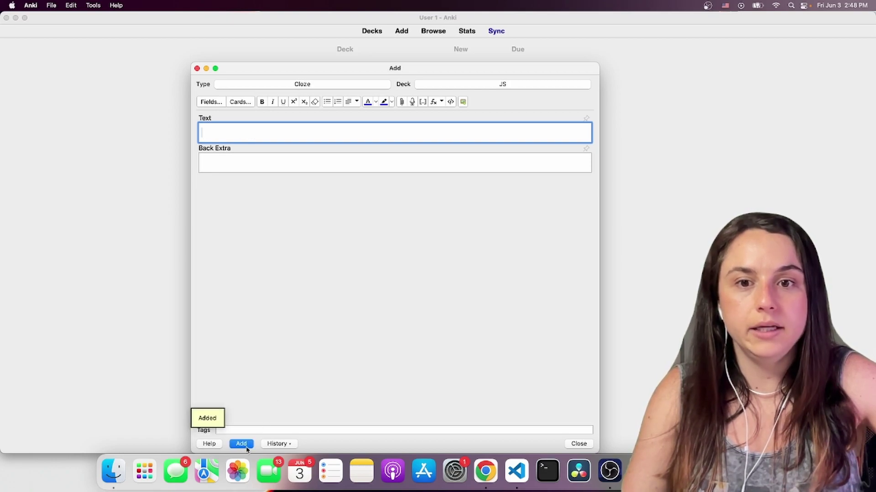
# Step: Change the note type from Cloze to Image Occlusion Enhanced and start a region screenshot
pyautogui.click(372, 85)
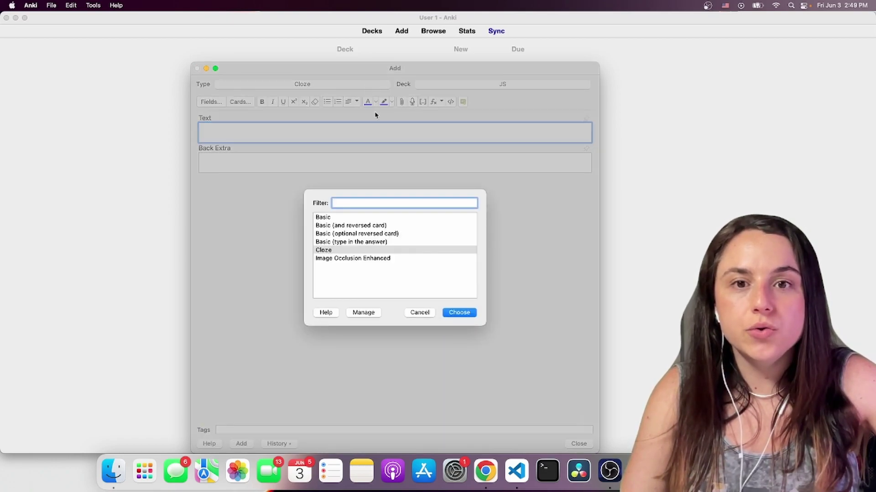
pyautogui.click(373, 259)
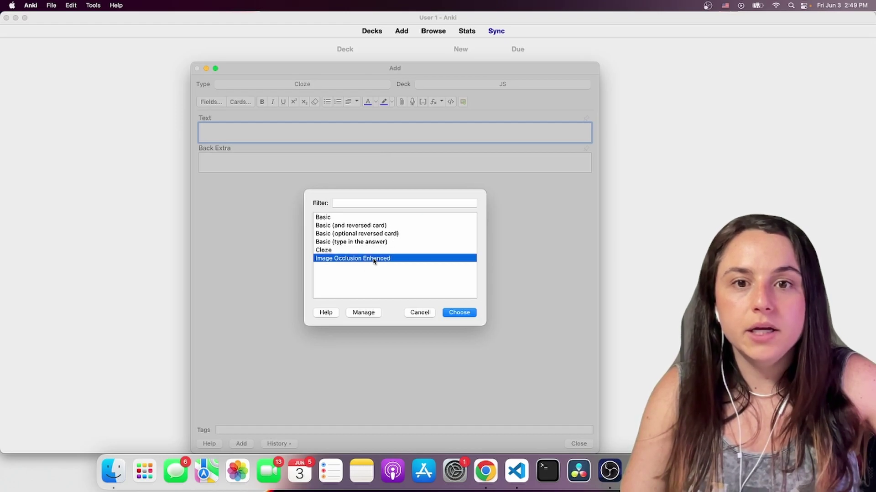
pyautogui.click(460, 315)
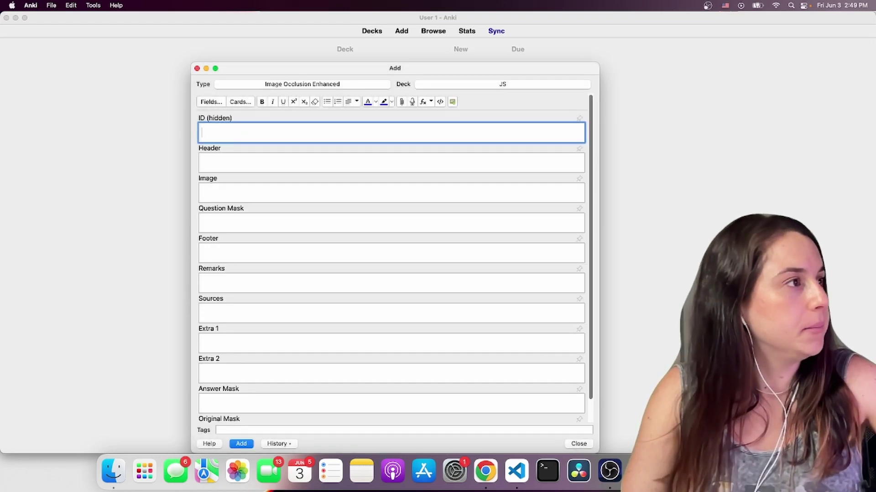
pyautogui.press('super+shift+4')
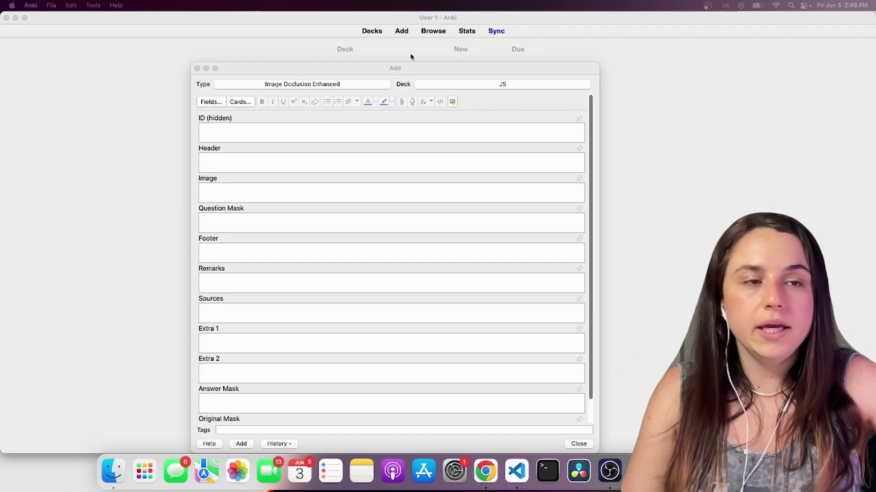
# Step: Mask the HTTP method column of the CRUD/REST table image and generate Hide All, Guess One cards
pyautogui.click(452, 103)
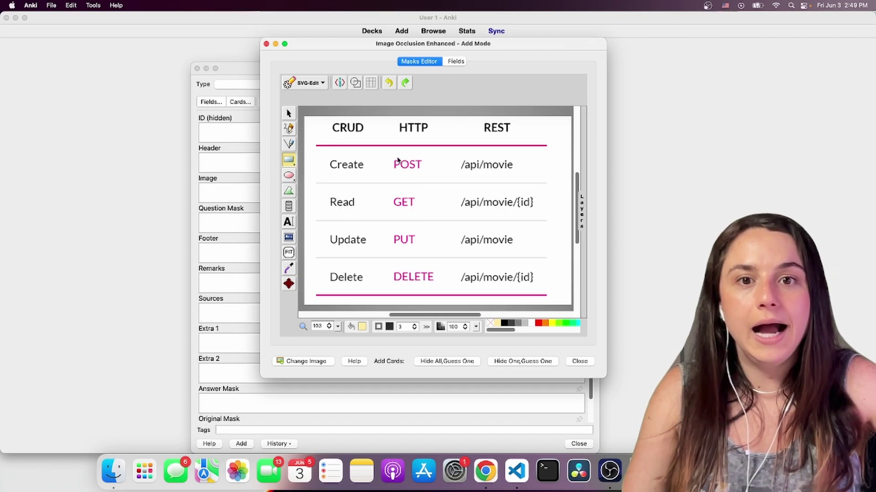
pyautogui.moveTo(390, 158); pyautogui.dragTo(430, 174)
pyautogui.moveTo(387, 196); pyautogui.dragTo(436, 286)
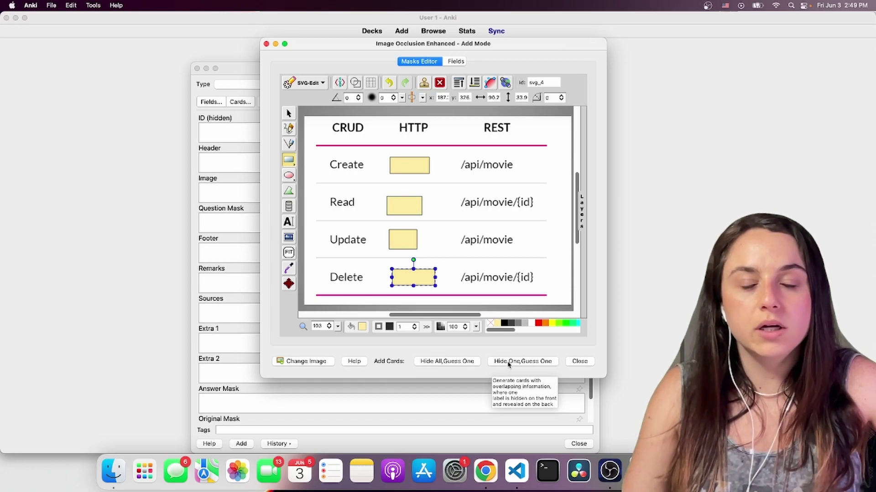
pyautogui.click(470, 365)
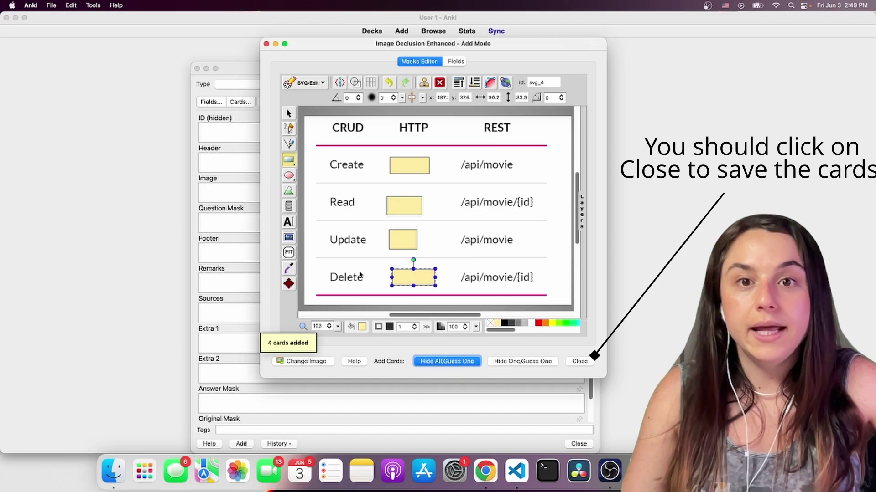
pyautogui.click(266, 44)
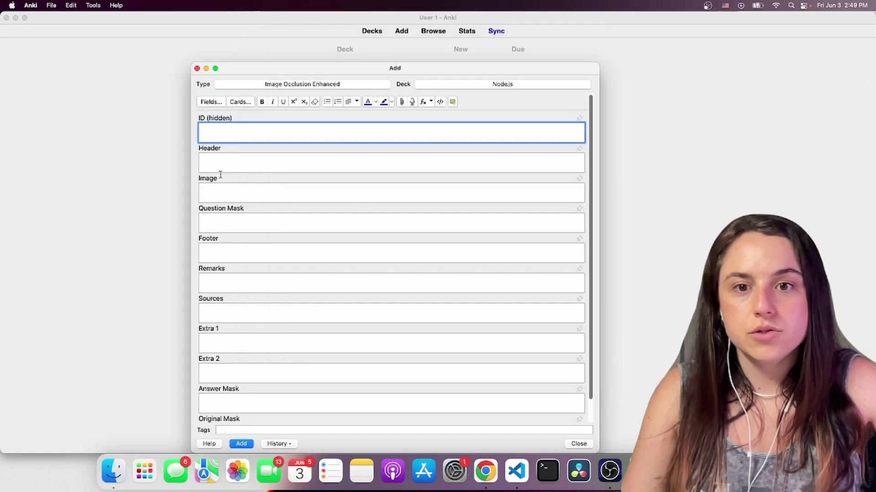
pyautogui.click(249, 447)
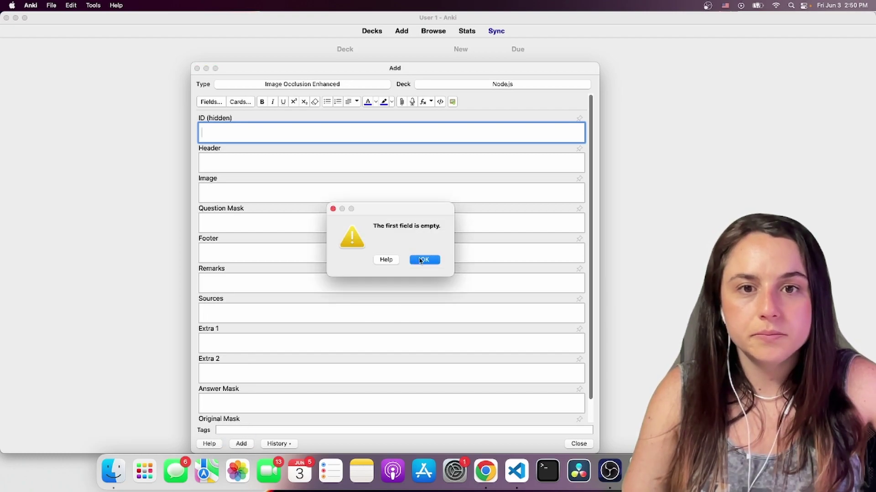
pyautogui.click(419, 260)
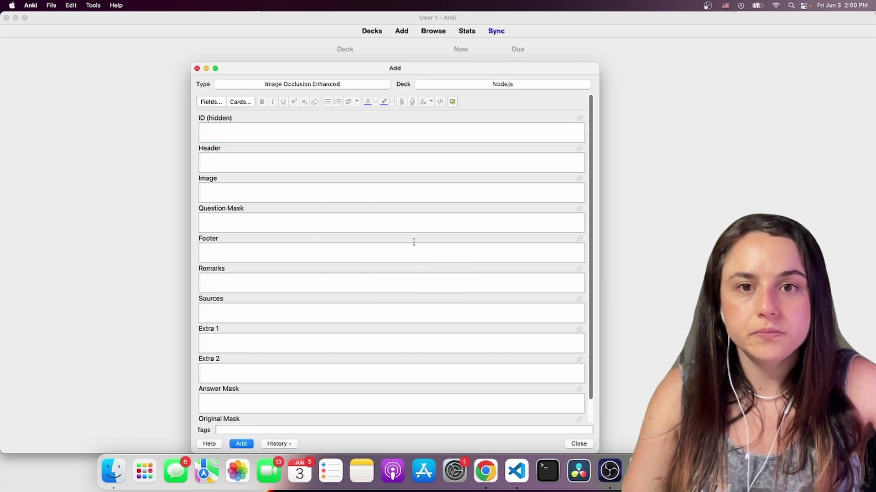
# Step: Close the Add window, study the JS deck, and rate the API card Good after revealing its answer
pyautogui.click(197, 69)
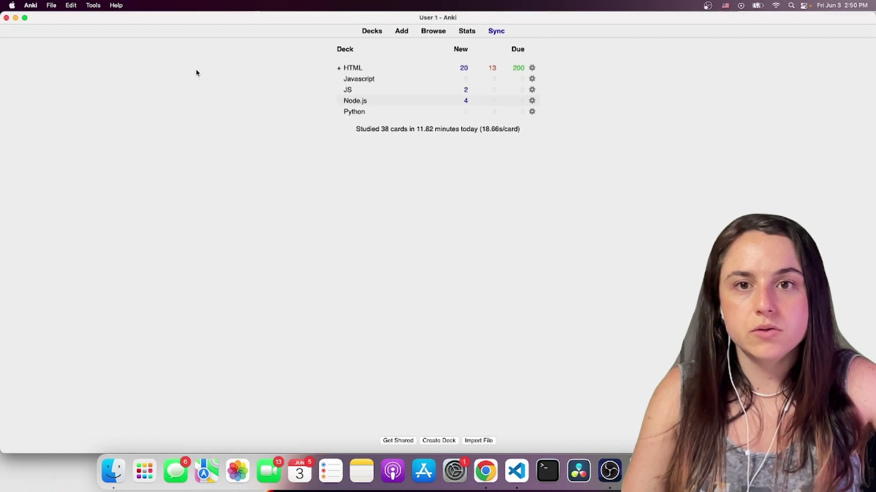
pyautogui.click(348, 90)
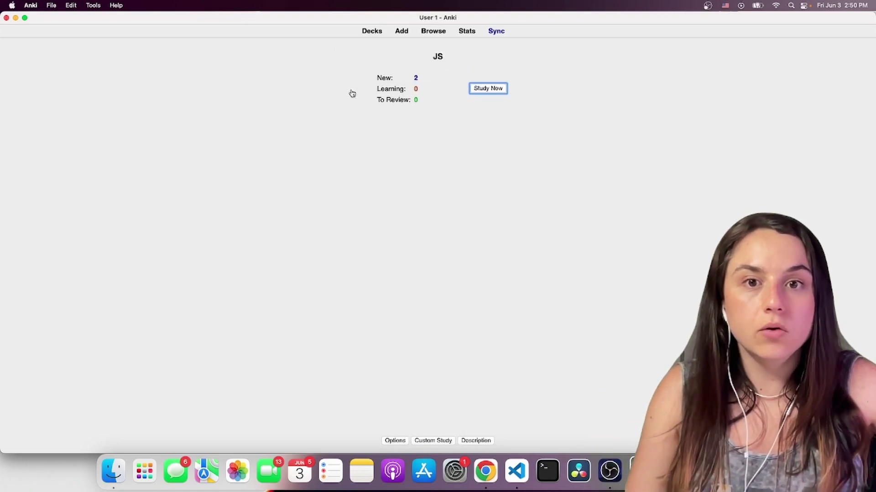
pyautogui.click(491, 92)
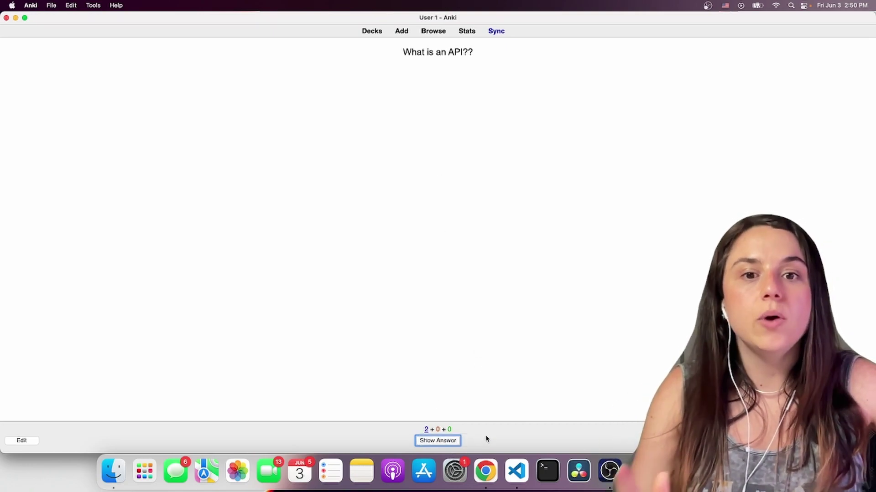
pyautogui.click(457, 442)
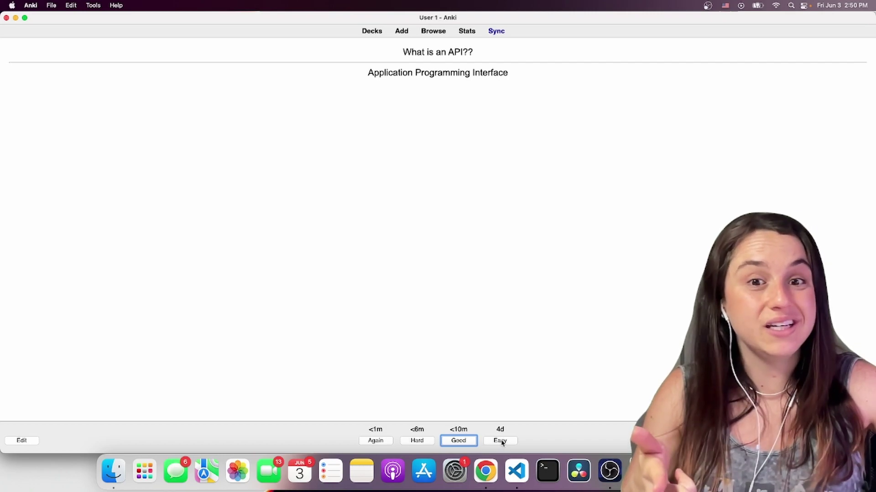
pyautogui.click(471, 441)
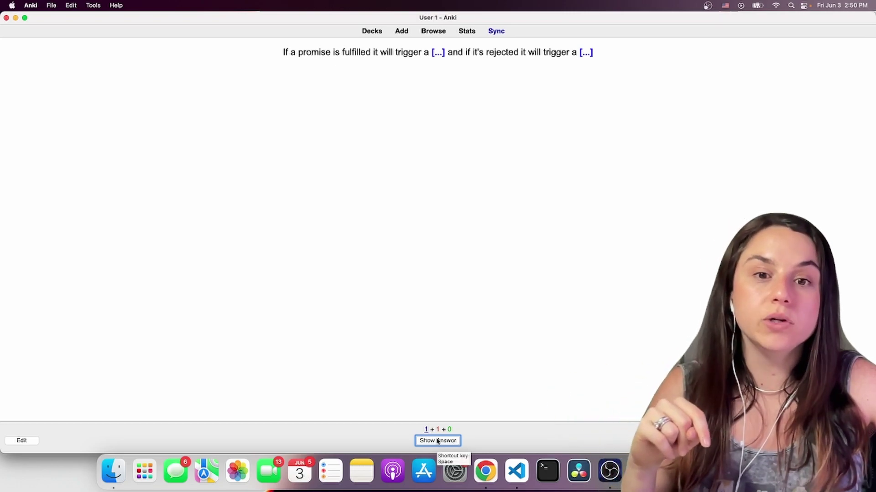
# Step: Reveal the promise cloze answers and grade it Easy, then reveal the API card and grade it Good
pyautogui.click(437, 441)
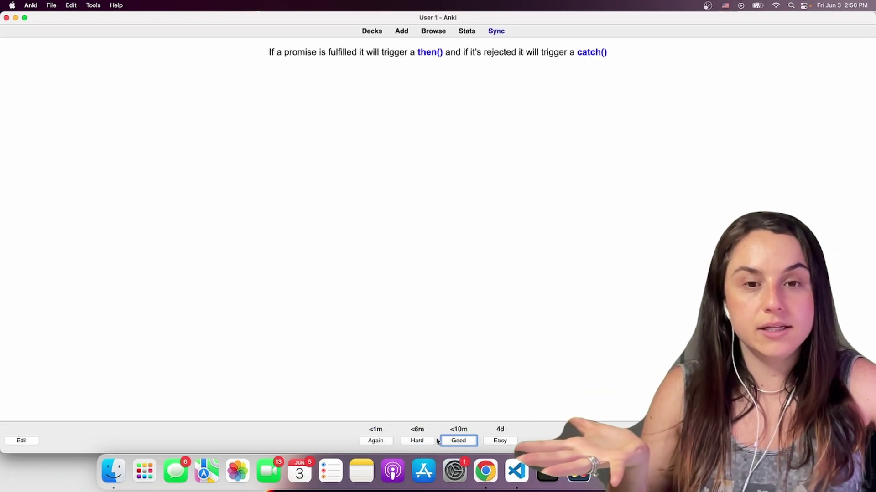
pyautogui.click(501, 443)
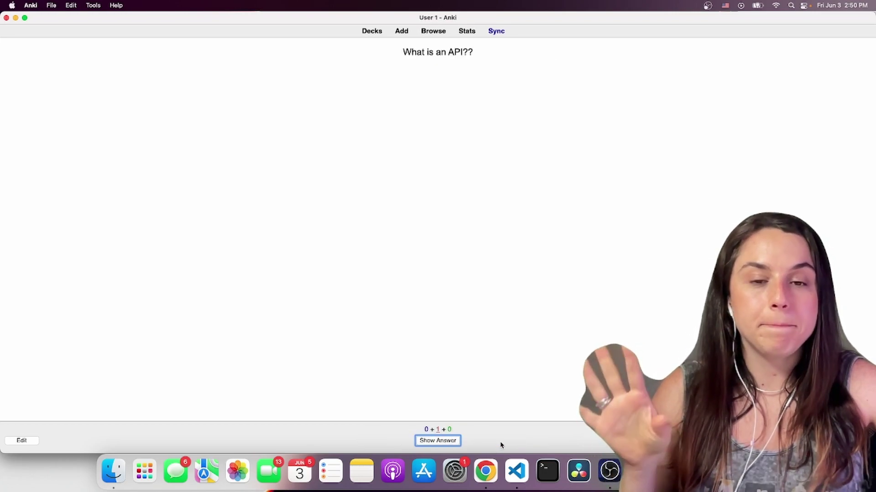
pyautogui.click(455, 443)
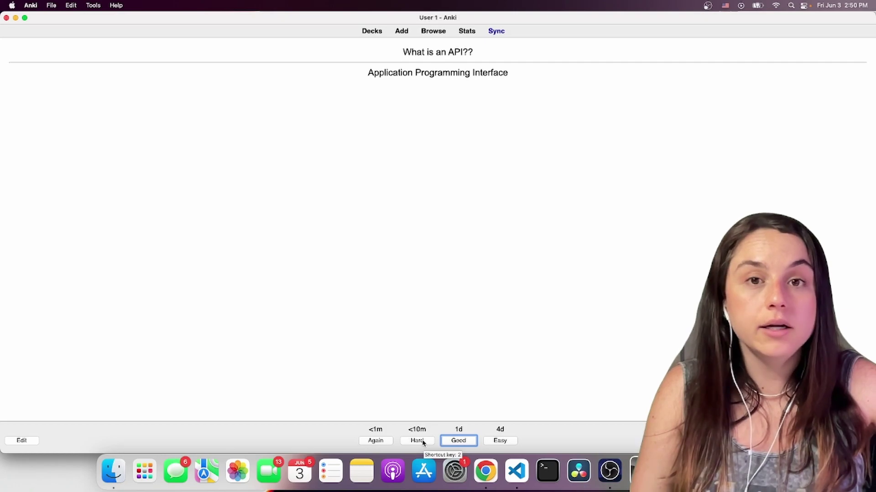
pyautogui.click(456, 441)
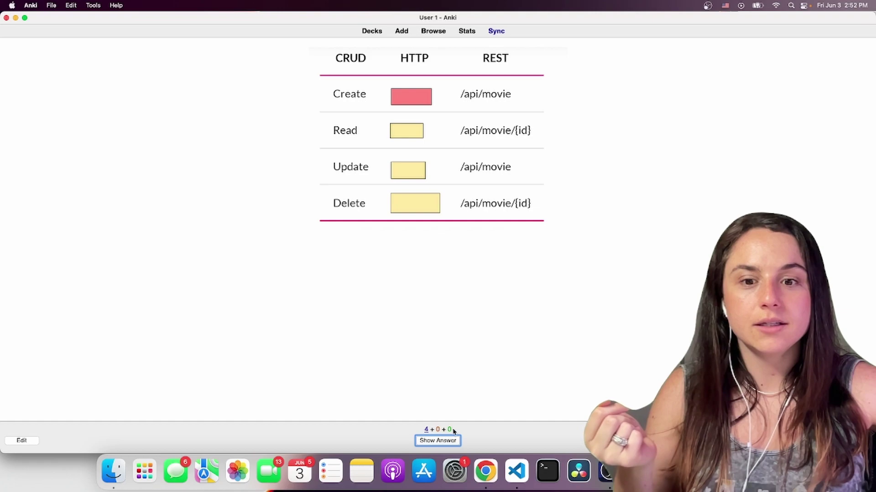
# Step: Show the table card's answer, unmasking POST in the Create row while other HTTP cells stay hidden
pyautogui.click(454, 441)
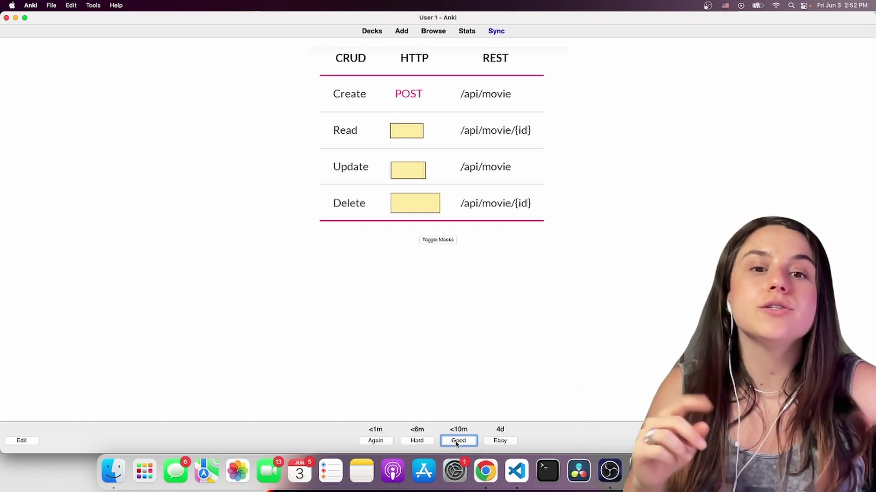